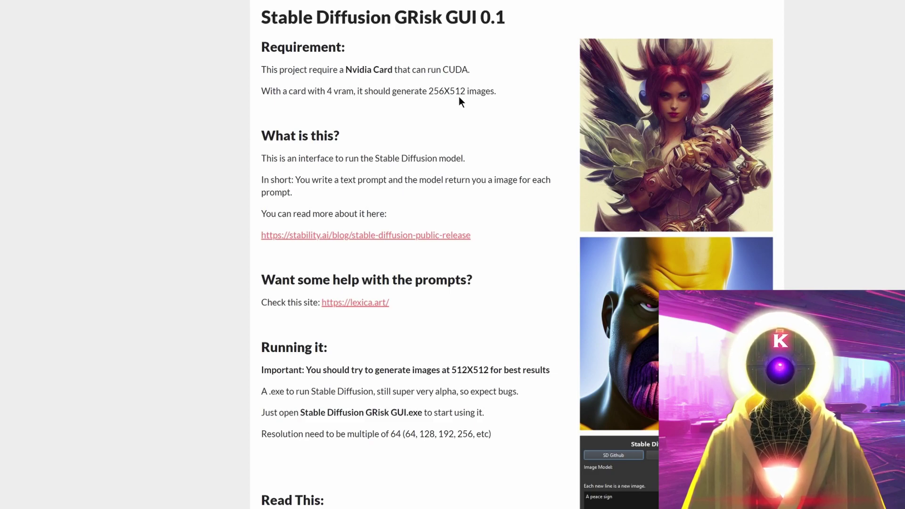
- Start downloading the 3 GB Stable Diffusion GRisk GUI.rar from the itch.io Download section
scroll(199, 176, down, 7)
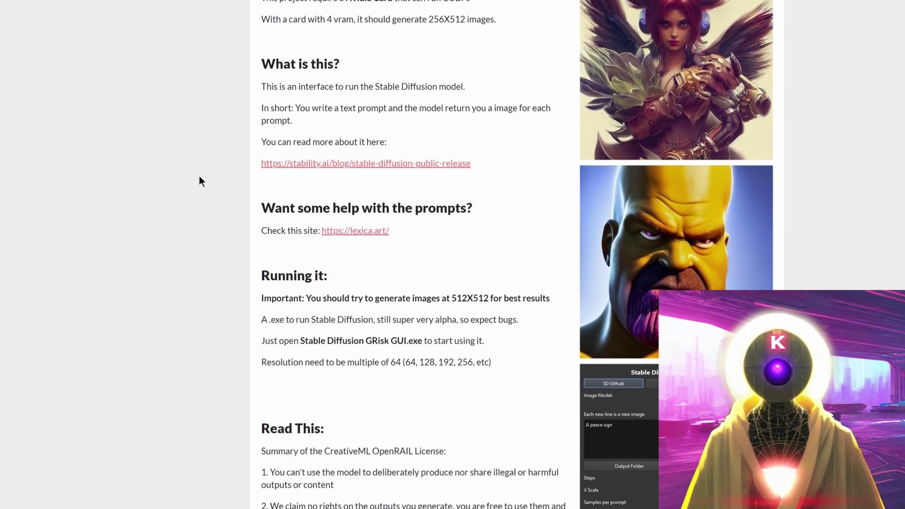
scroll(199, 181, down, 10)
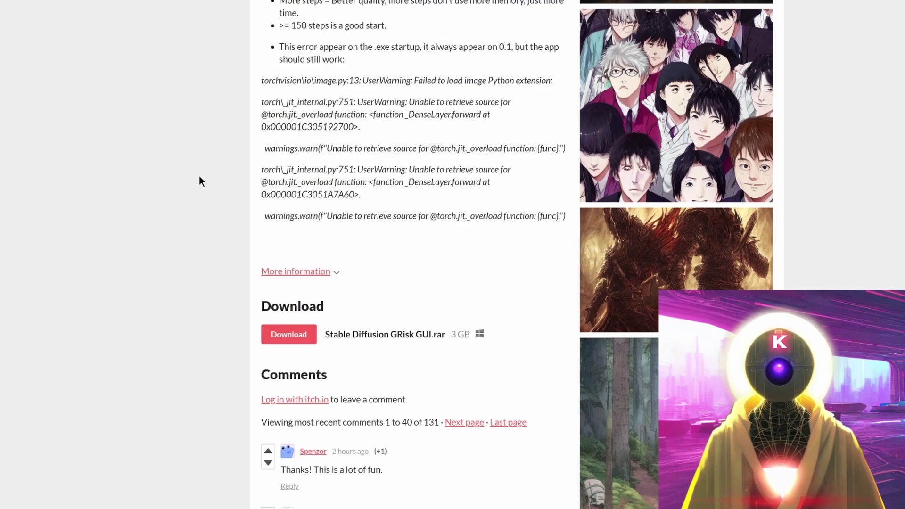
click(303, 335)
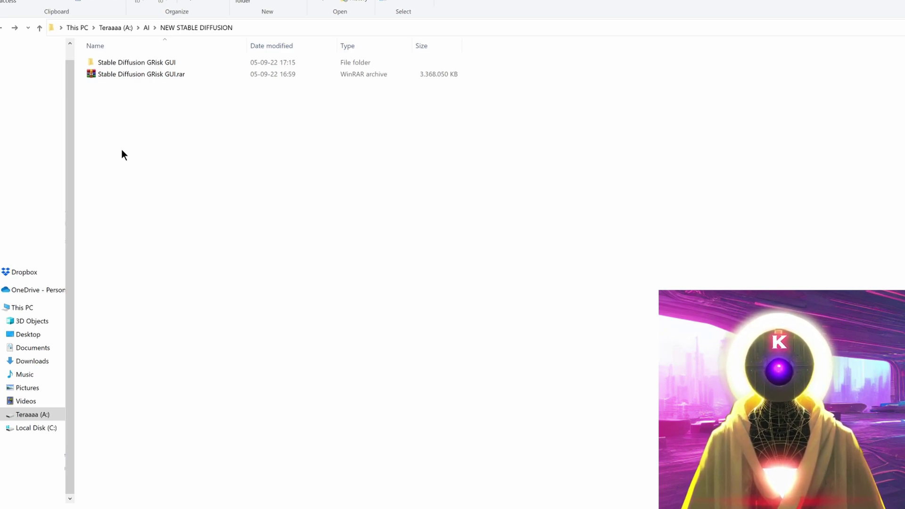
- Open the extracted Stable Diffusion GRisk GUI folder and its inner folder, then launch Stable Diffusion GRisk GUI.exe
double_click(159, 62)
double_click(159, 63)
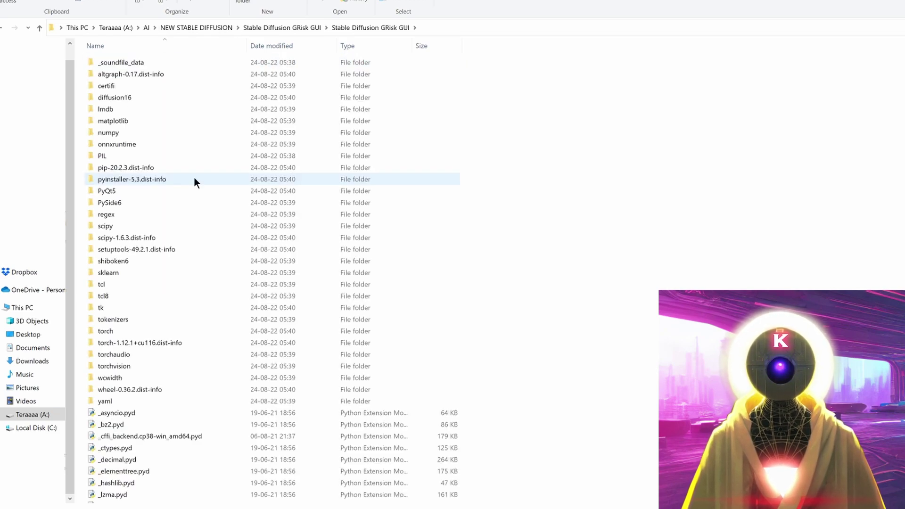
scroll(193, 177, down, 12)
scroll(192, 181, down, 15)
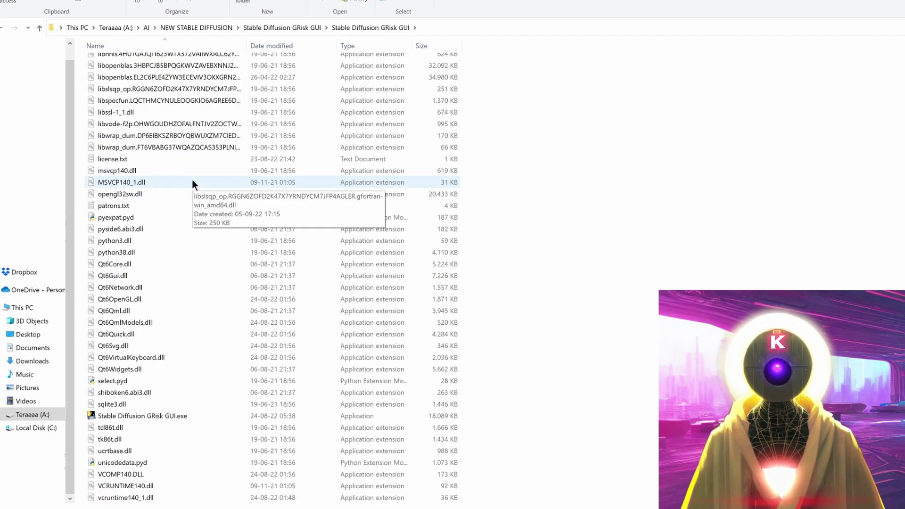
double_click(157, 418)
- Replace the placeholder in Text Input with the pasted detailed portrait prompt
text(Argg)
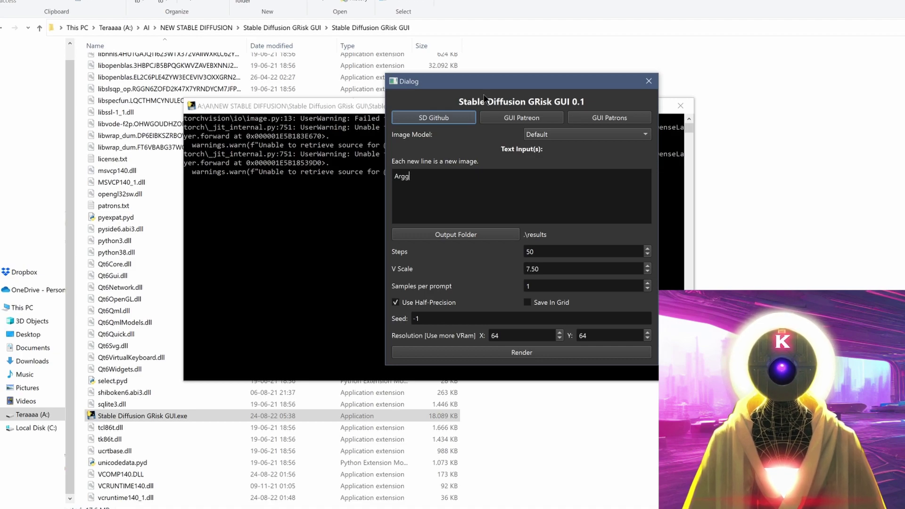
drag(489, 85, 486, 91)
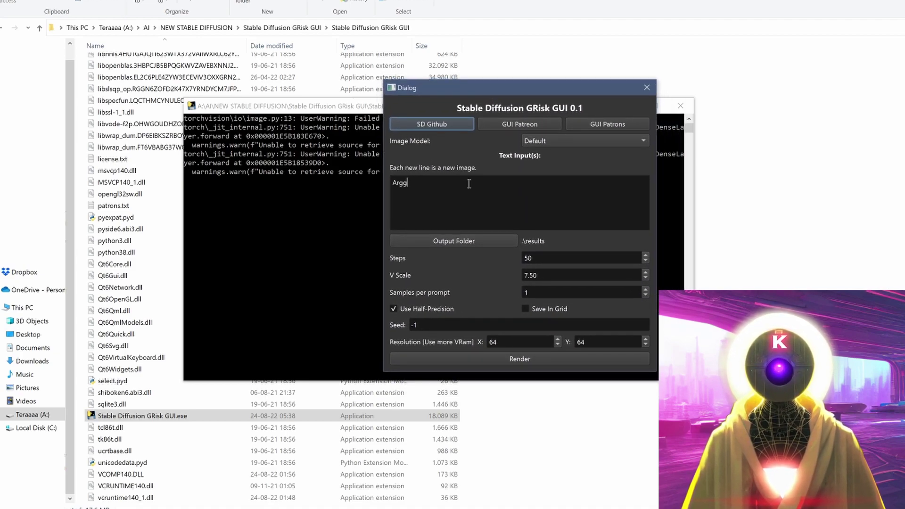
drag(409, 184, 386, 185)
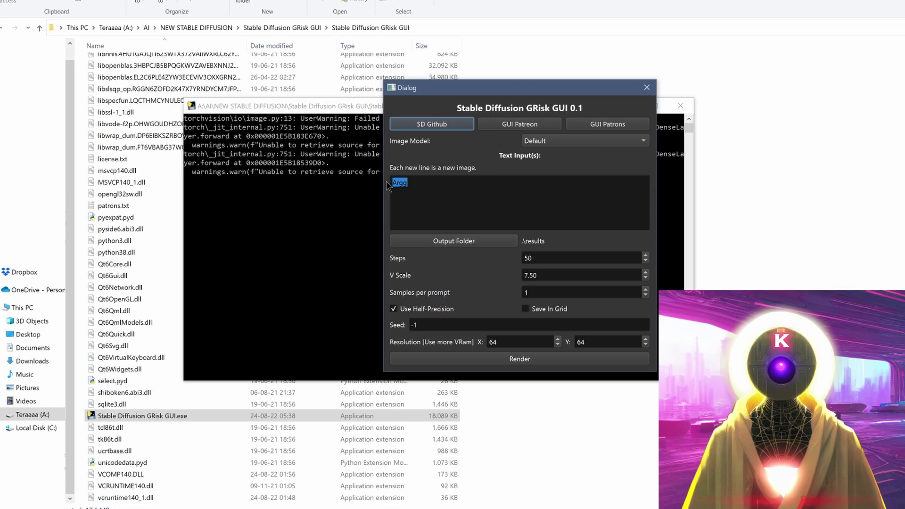
text(Portrait of Christina Hendricks, beautiful face, symmetrical face, tone mapped, intricate, elegant, highly detailed, digital painting, artstation, concept art, smooth, sharp focus, illustration, art by artgerm and greg rutkowski and alphonse mucha)
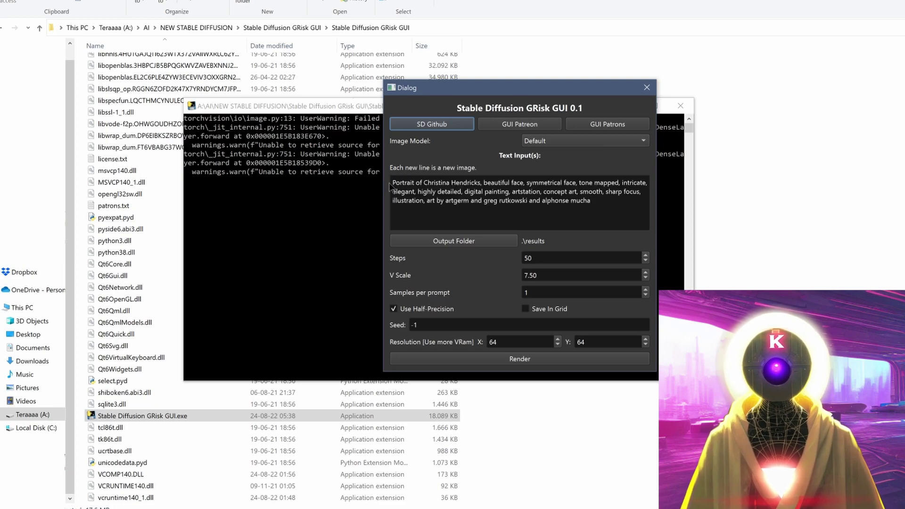
- Set Resolution X and Y to 512 and start the render
double_click(507, 342)
text(512)
click(597, 343)
text(5)
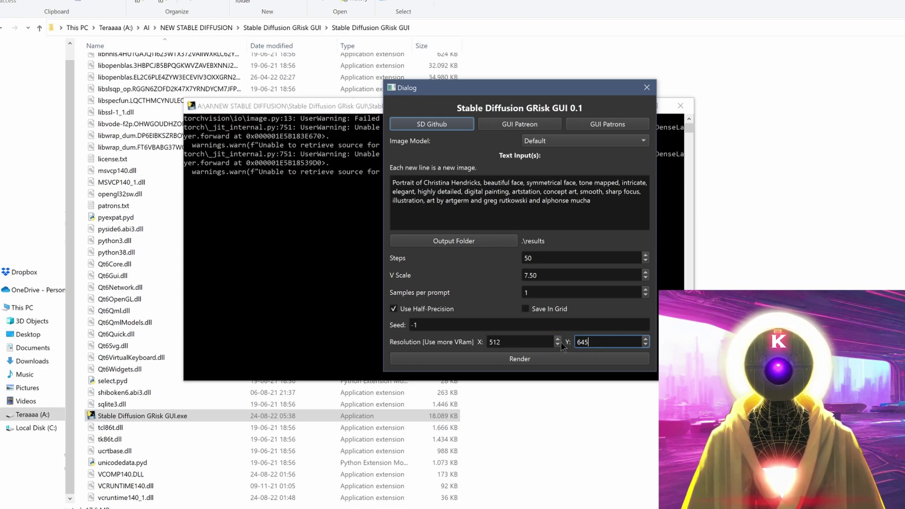
double_click(598, 342)
text(512)
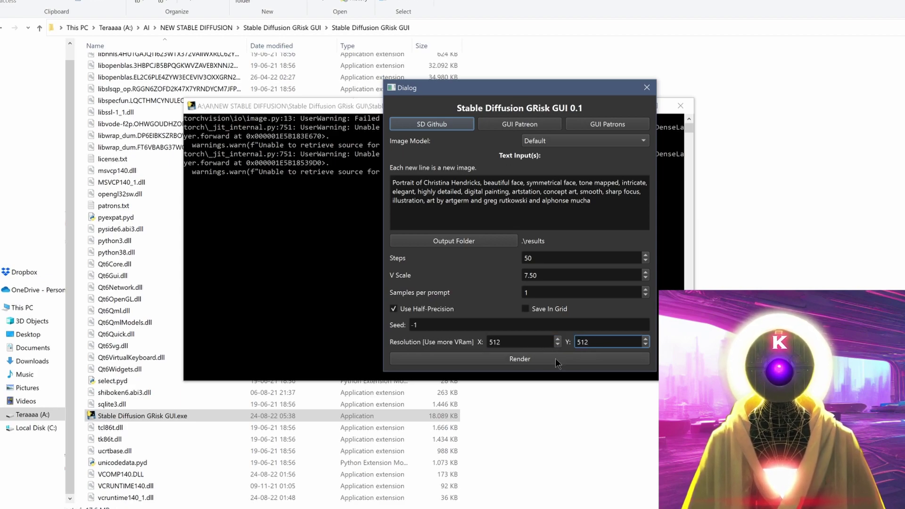
click(555, 358)
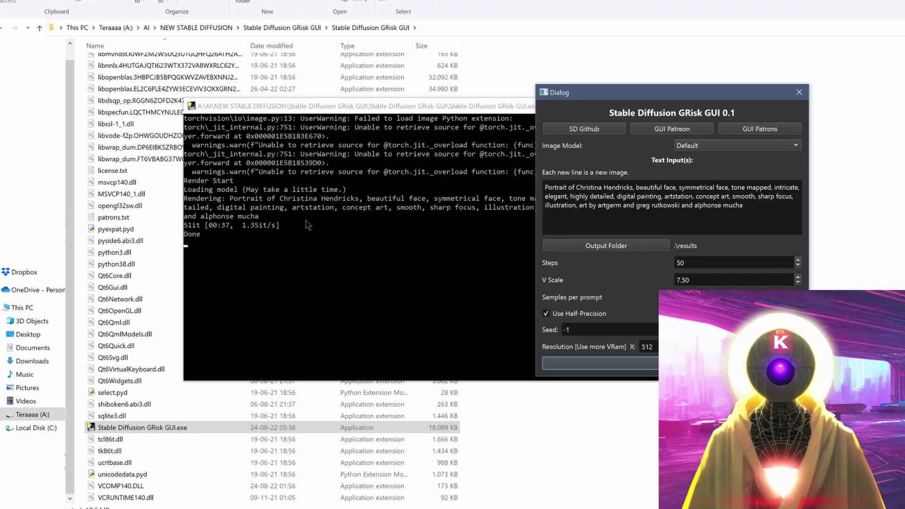
- Open the results folder and view the generated red-haired portrait PNG full screen
click(569, 415)
scroll(550, 283, up, 5)
scroll(551, 272, up, 20)
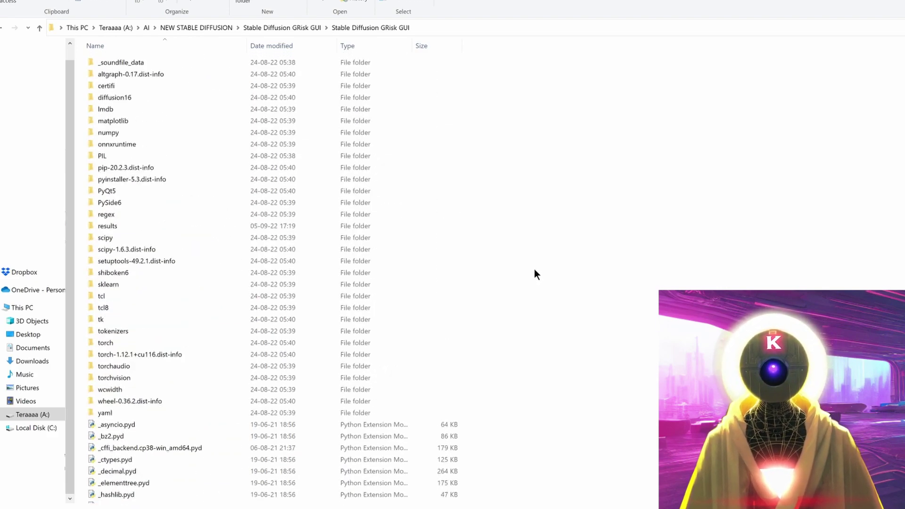
click(164, 228)
double_click(164, 230)
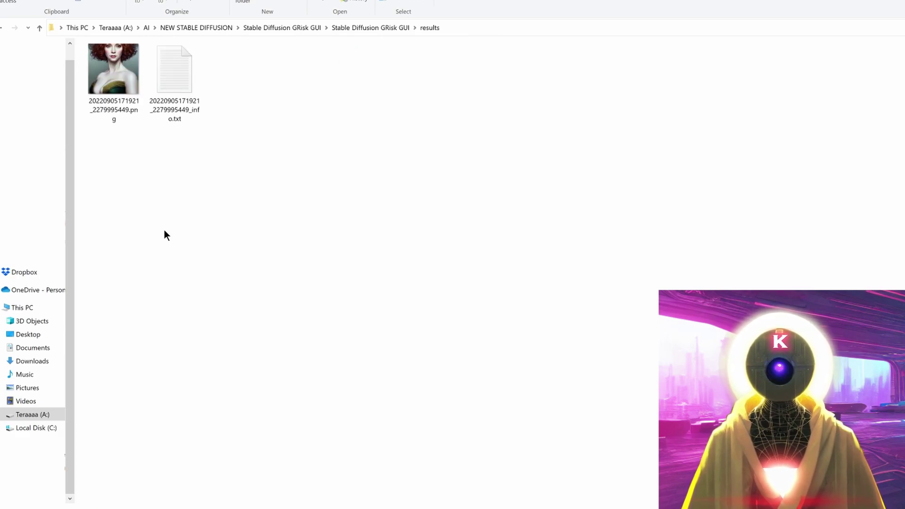
double_click(132, 97)
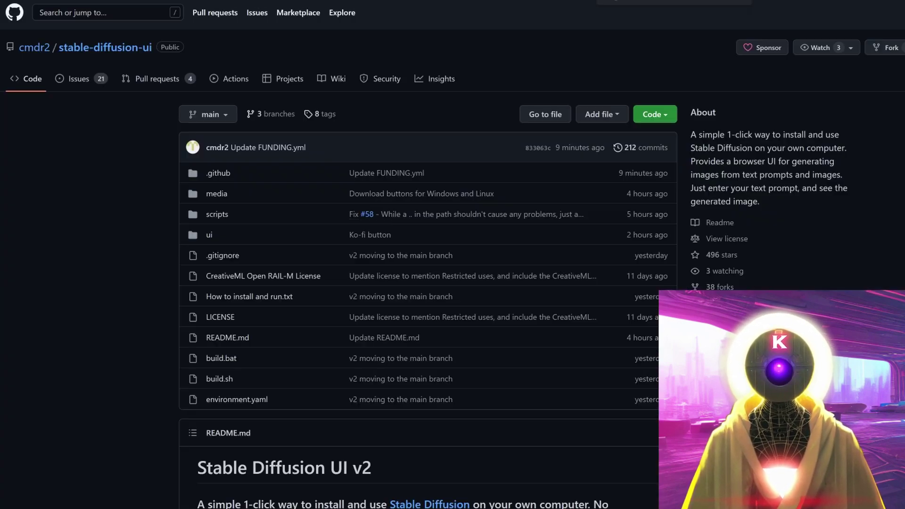
scroll(42, 216, down, 3)
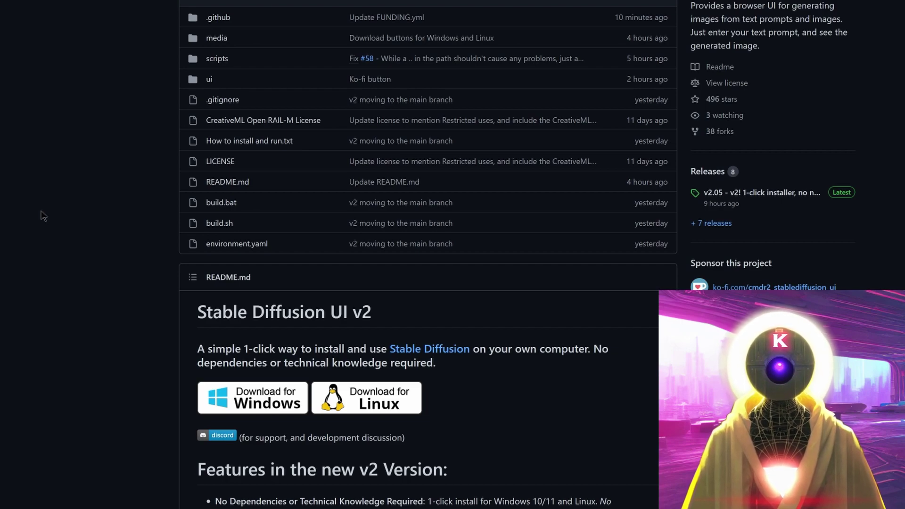
scroll(42, 216, down, 10)
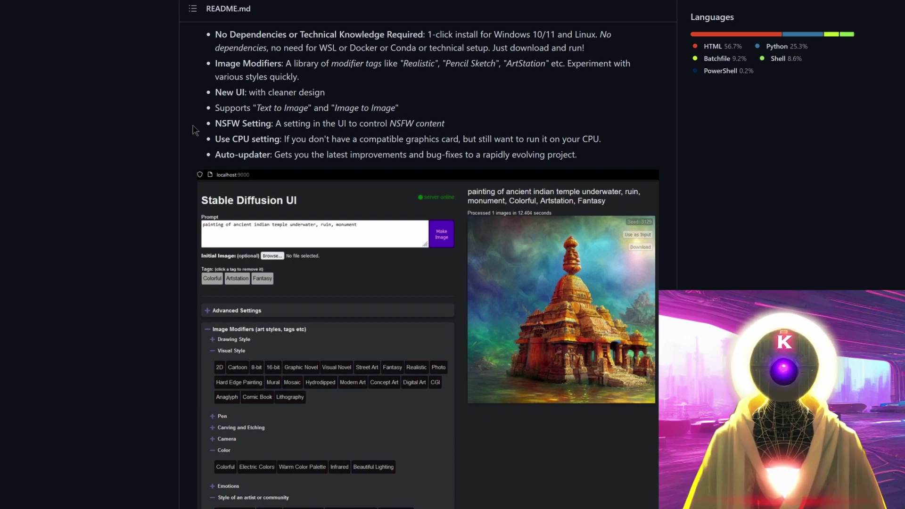
scroll(117, 281, up, 15)
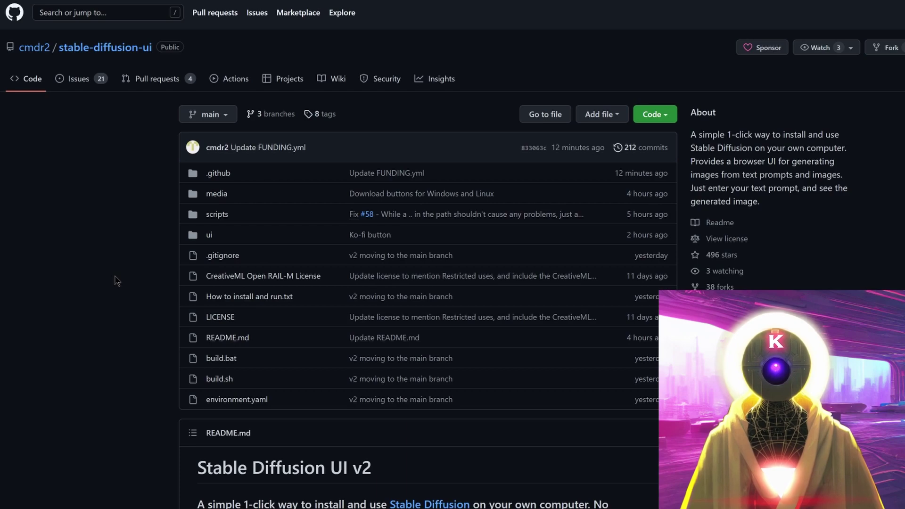
- Download the Windows package of Stable Diffusion UI from the README's Installation section
scroll(117, 281, down, 15)
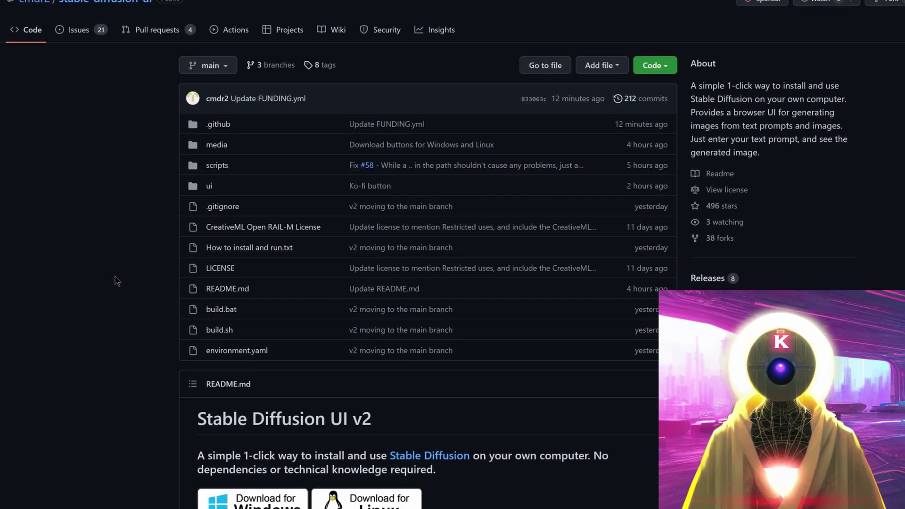
scroll(117, 281, down, 8)
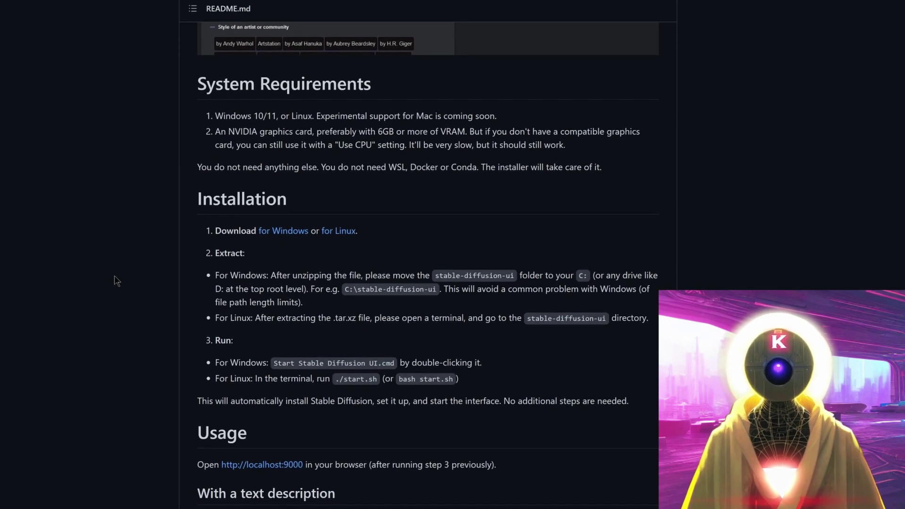
click(283, 234)
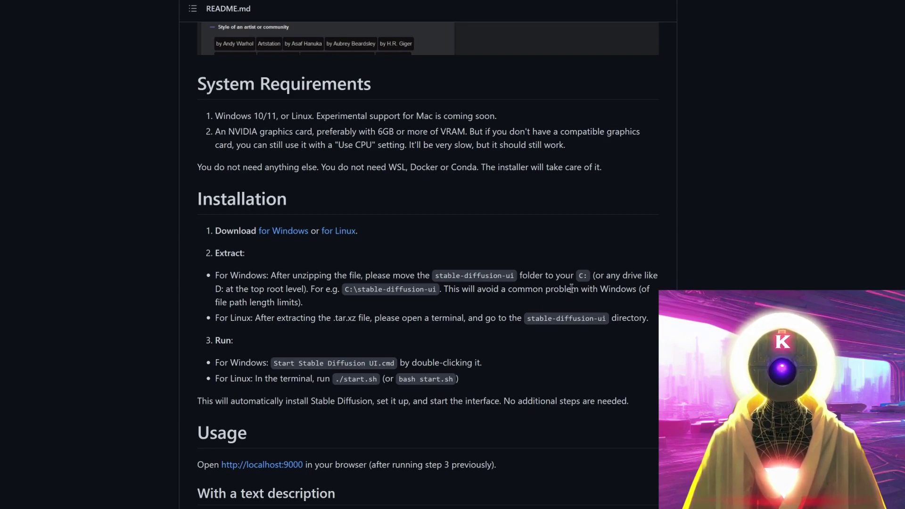
- Highlight C: in the extract instructions and in the example install path
double_click(582, 276)
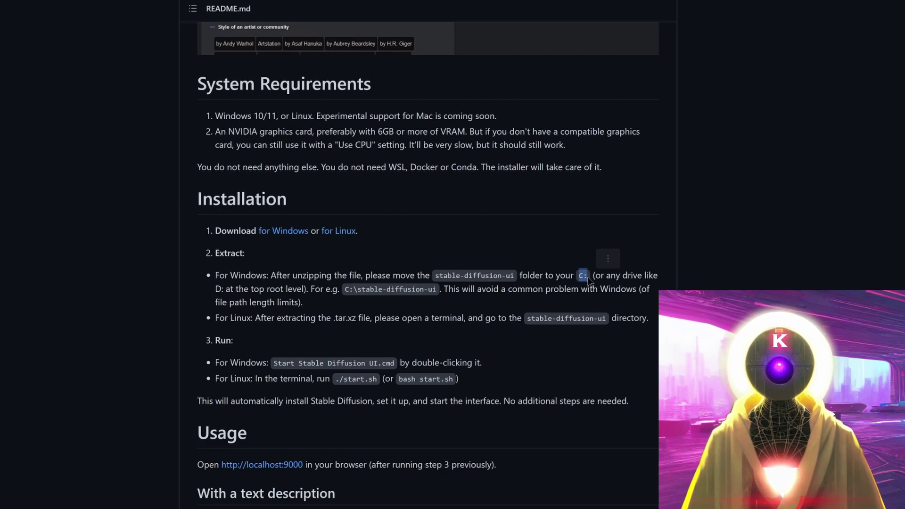
click(611, 281)
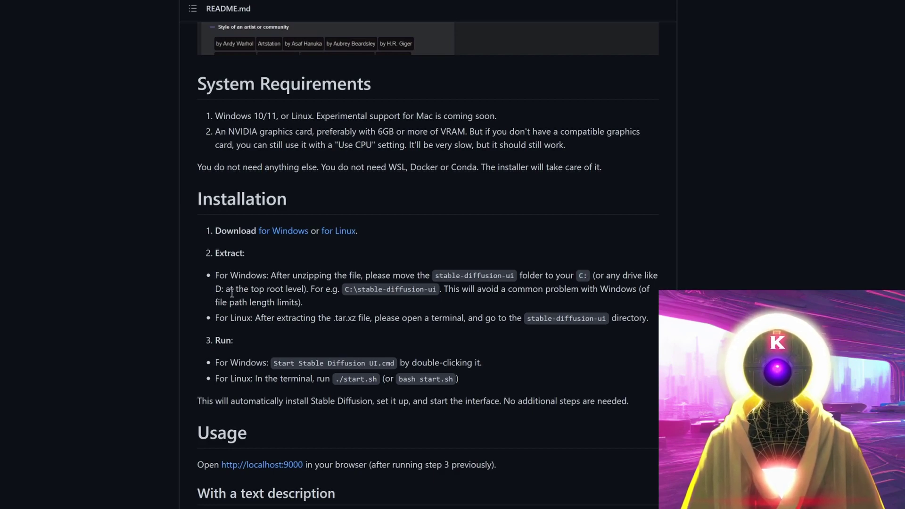
double_click(345, 289)
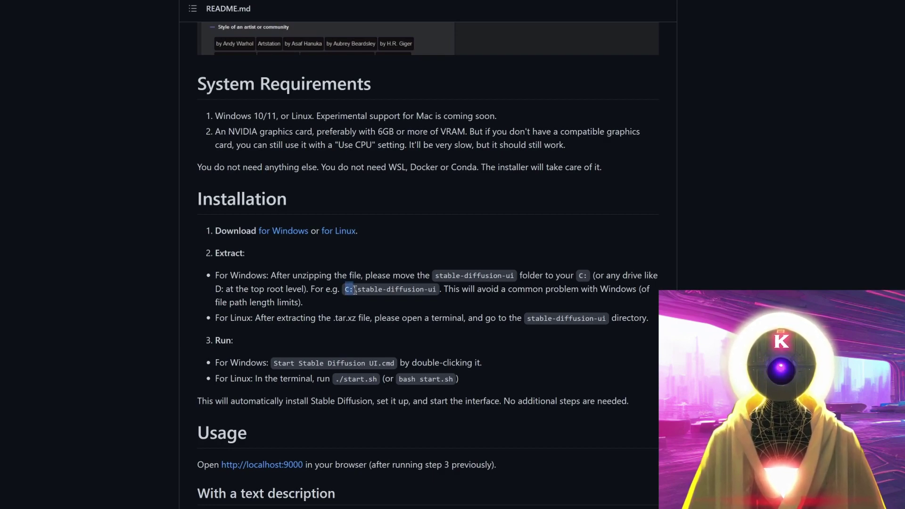
click(461, 295)
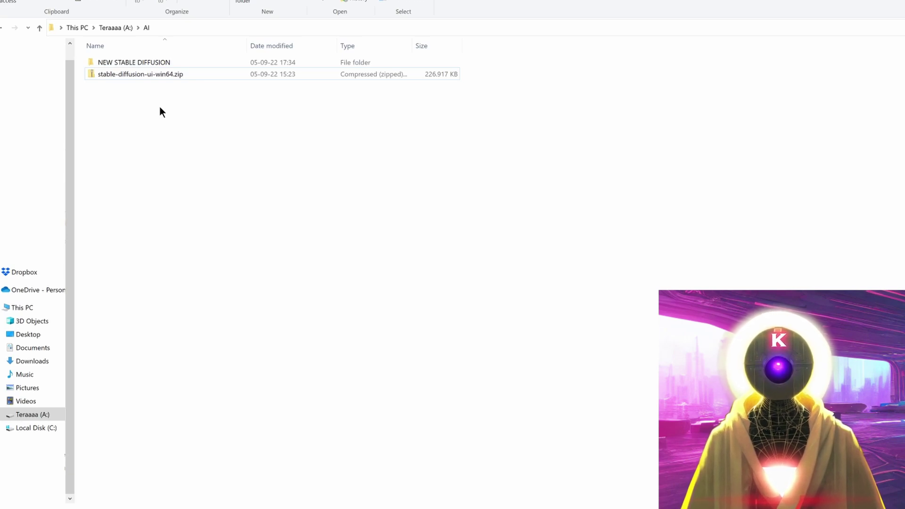
- Extract stable-diffusion-ui-win64.zip into its own folder and open that folder
right_click(143, 75)
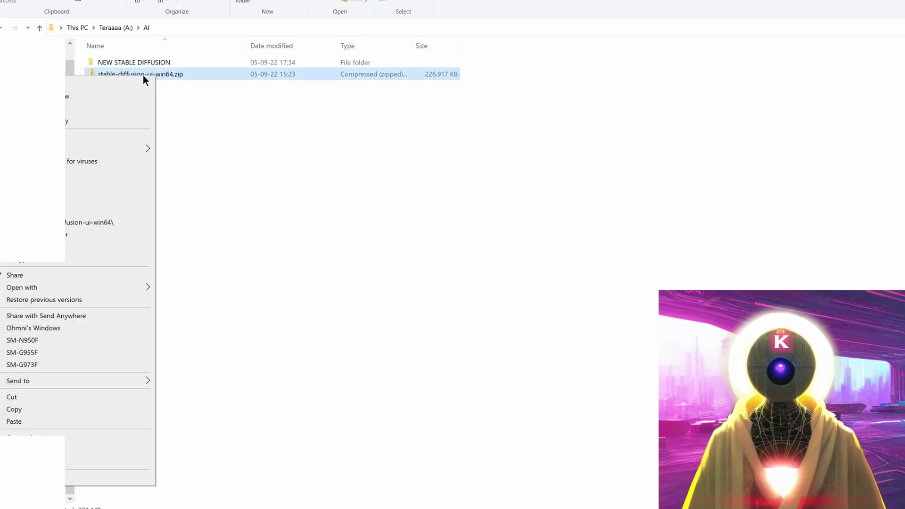
click(101, 221)
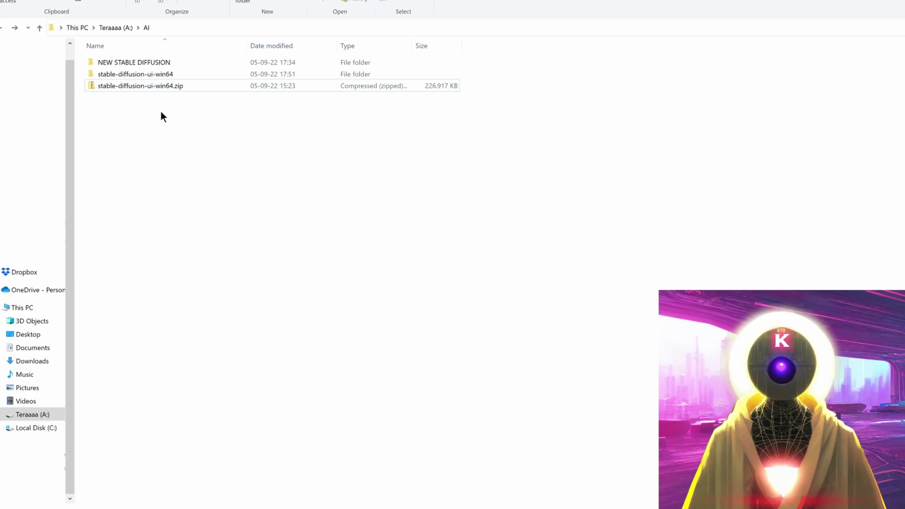
click(162, 76)
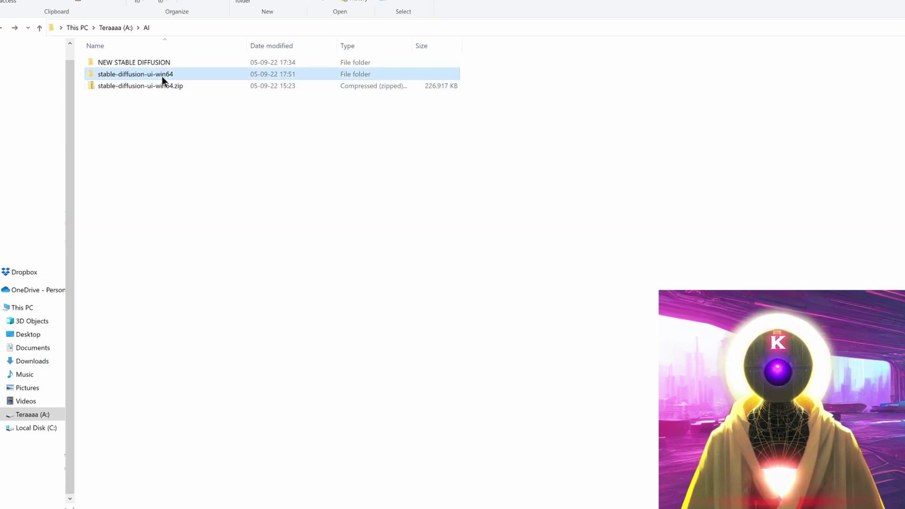
double_click(162, 76)
- Open the stable-diffusion-ui folder on Local Disk (C:) and its How to install and run.txt
click(134, 66)
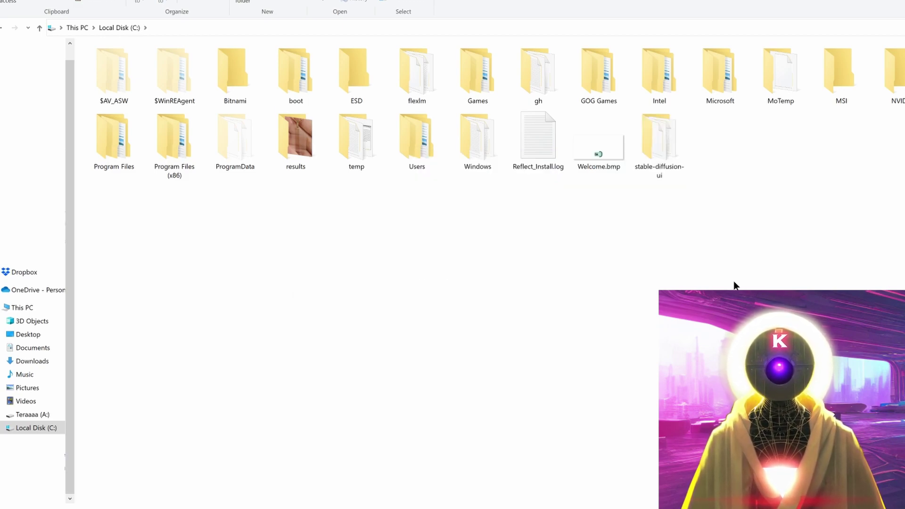
double_click(661, 137)
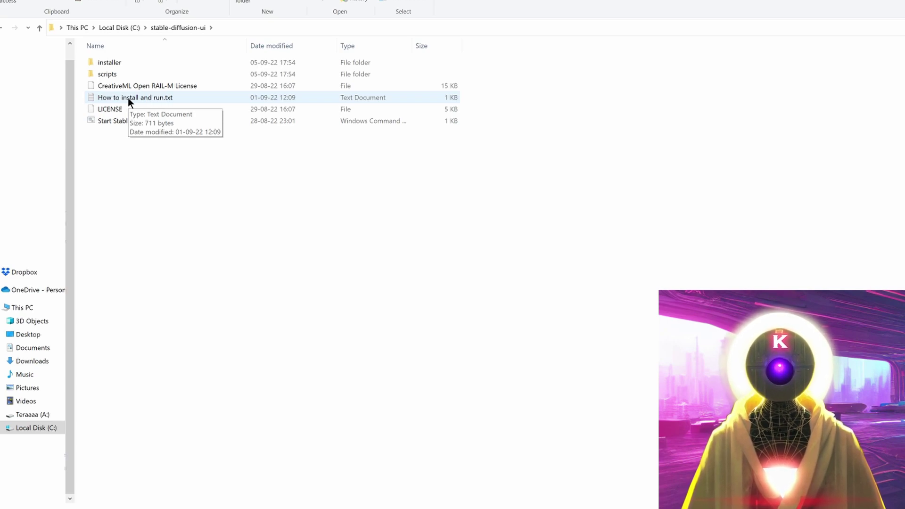
double_click(128, 97)
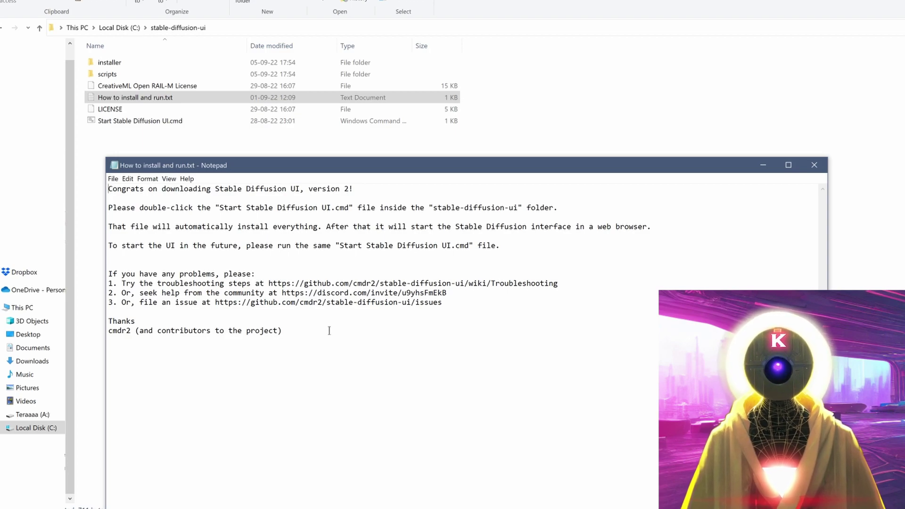
- Highlight the Start Stable Diffusion UI.cmd file name and the automatic-installation sentence
drag(220, 207, 352, 211)
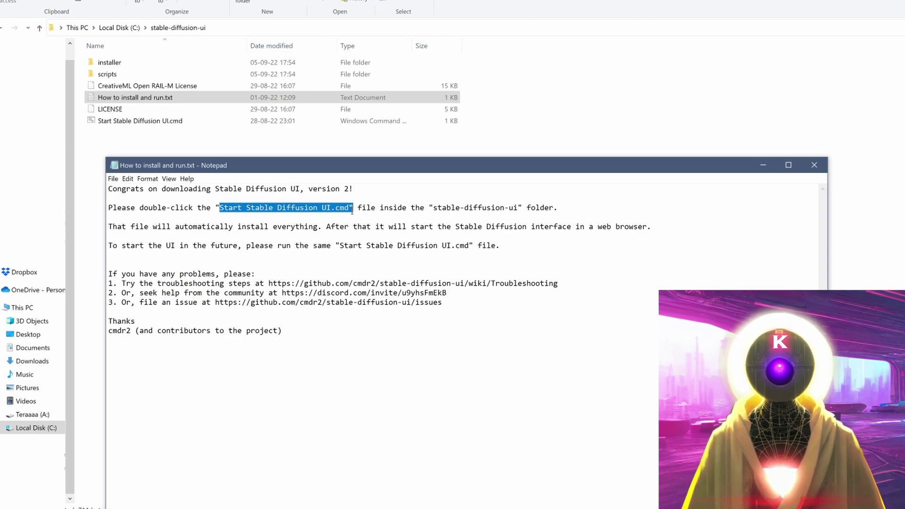
drag(175, 227, 306, 234)
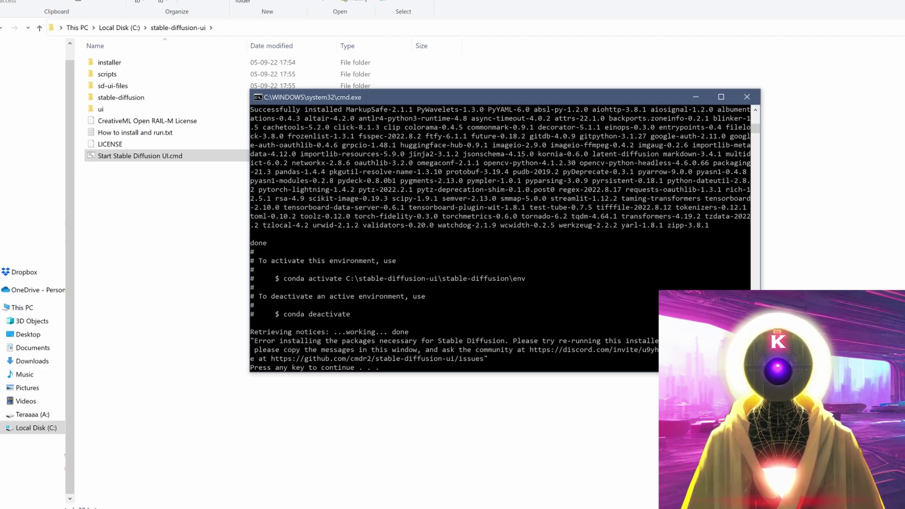
- Close the failed installer window and rerun Start Stable Diffusion UI.cmd
click(747, 97)
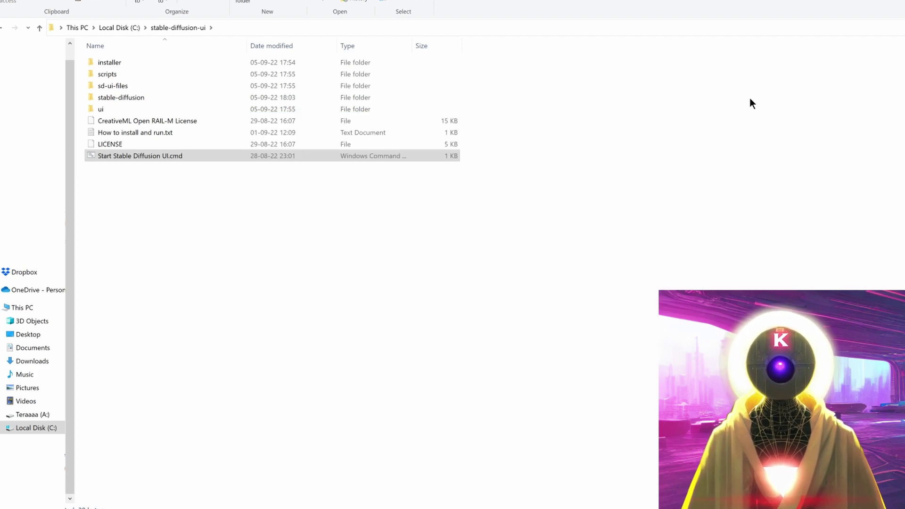
double_click(152, 155)
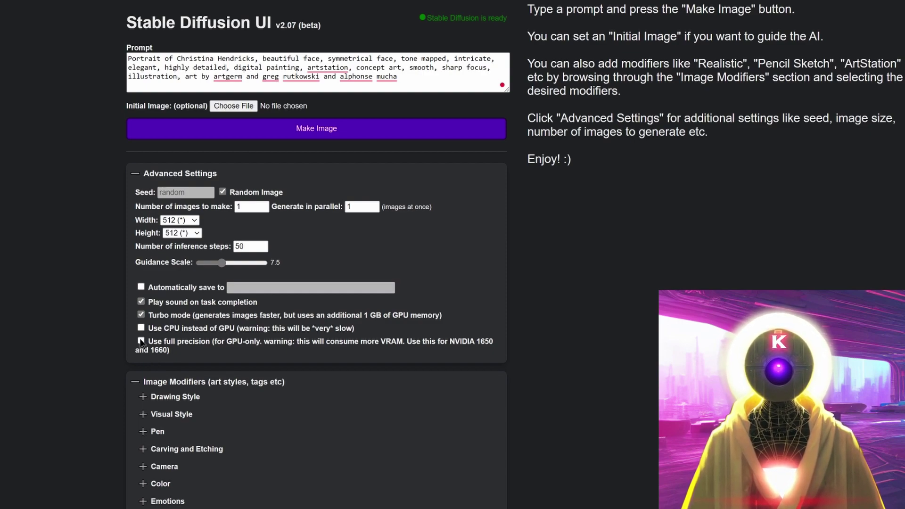
- Review the 512×512, 50-step settings and generate an image from the portrait prompt
scroll(112, 336, down, 2)
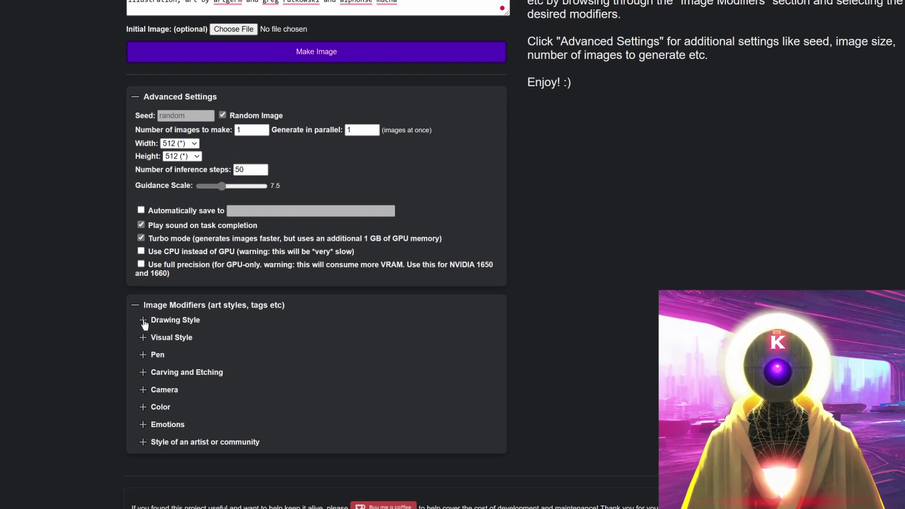
scroll(144, 325, up, 2)
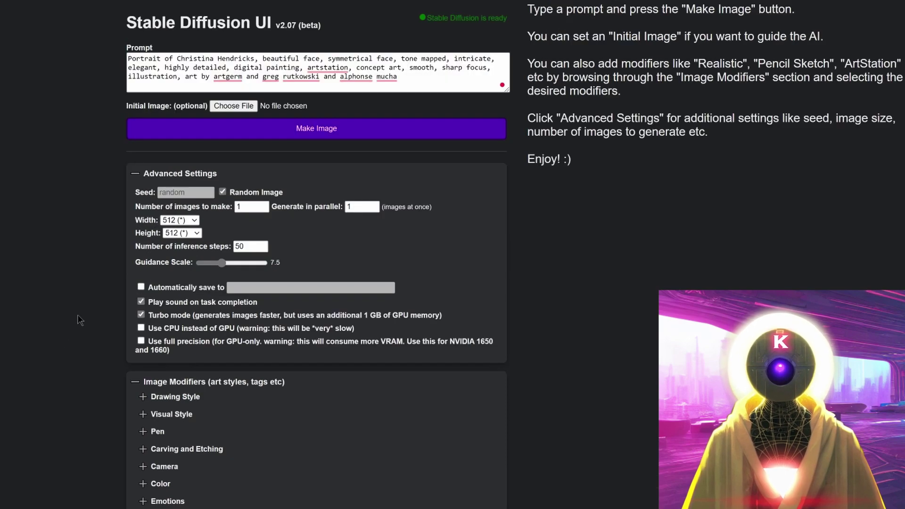
click(331, 129)
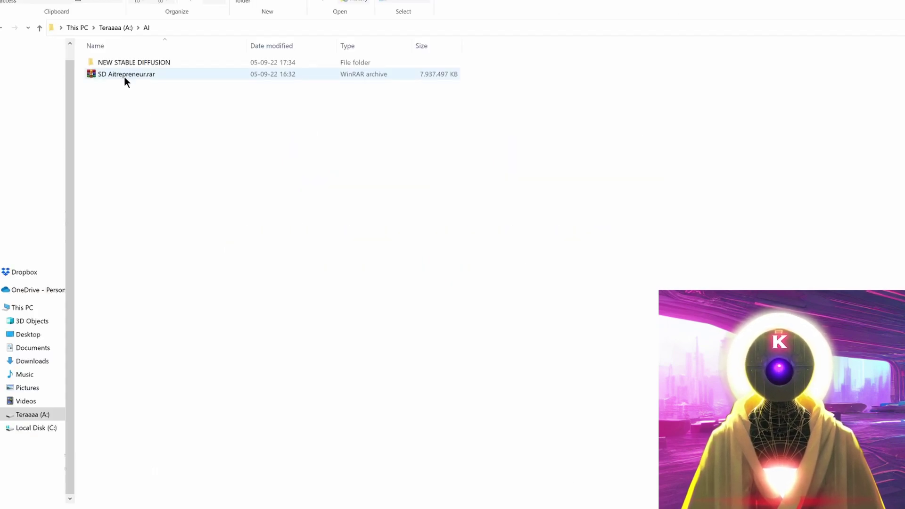
- Extract SD Aitrepreneur.rar to SD Aitrepreneur\, open SD > SD, and select Start Full Speed.cmd
right_click(122, 75)
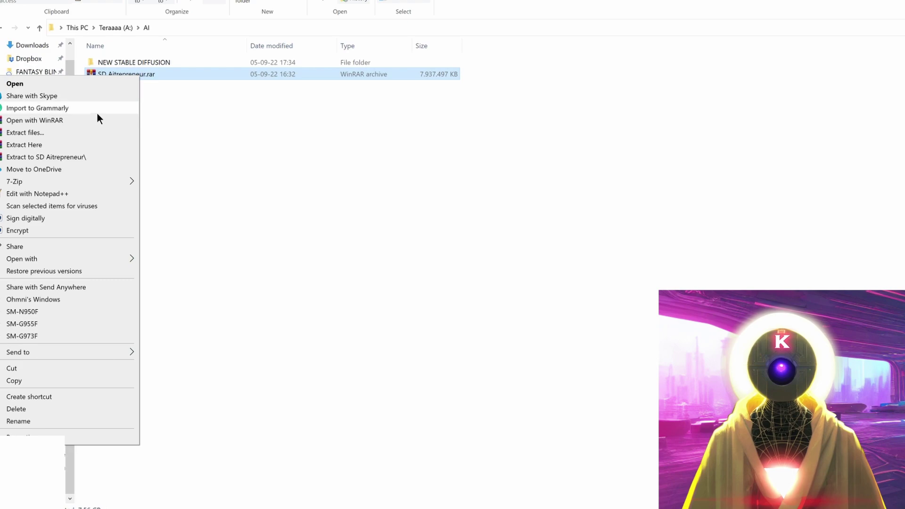
click(75, 157)
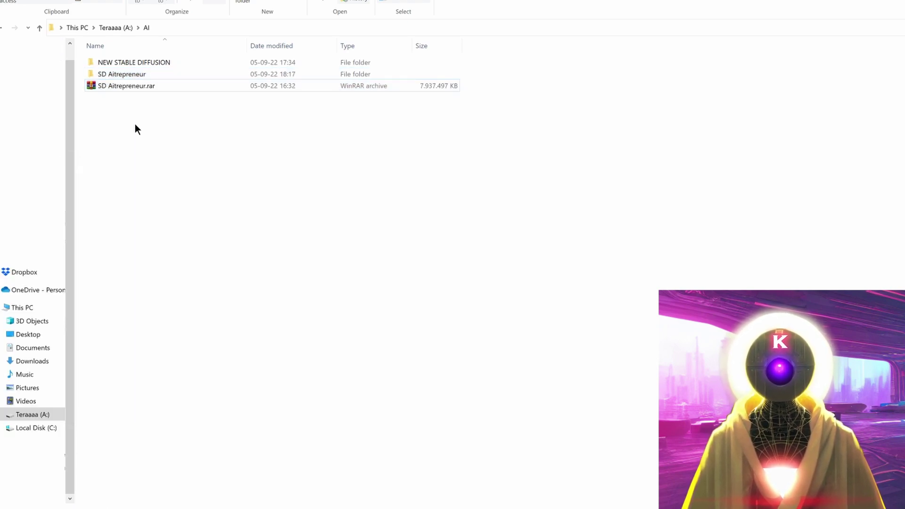
double_click(121, 74)
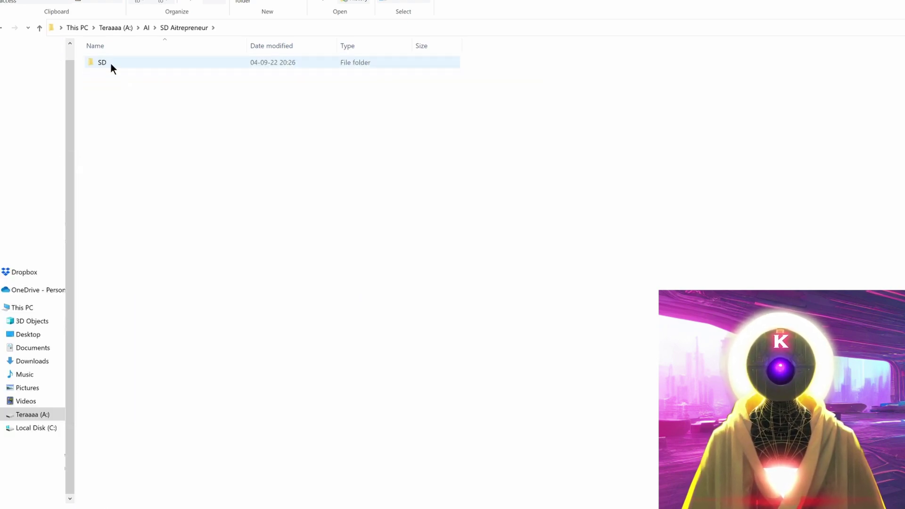
double_click(111, 63)
double_click(111, 64)
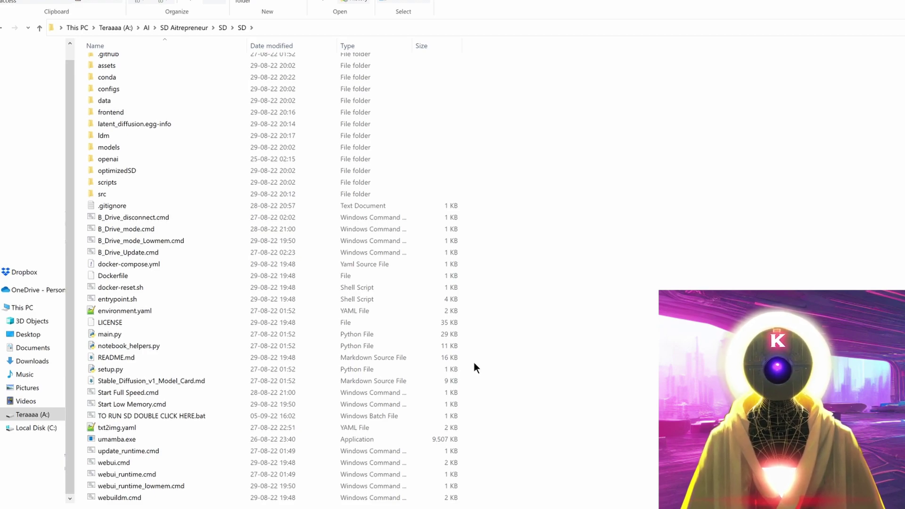
click(122, 392)
drag(126, 405, 129, 414)
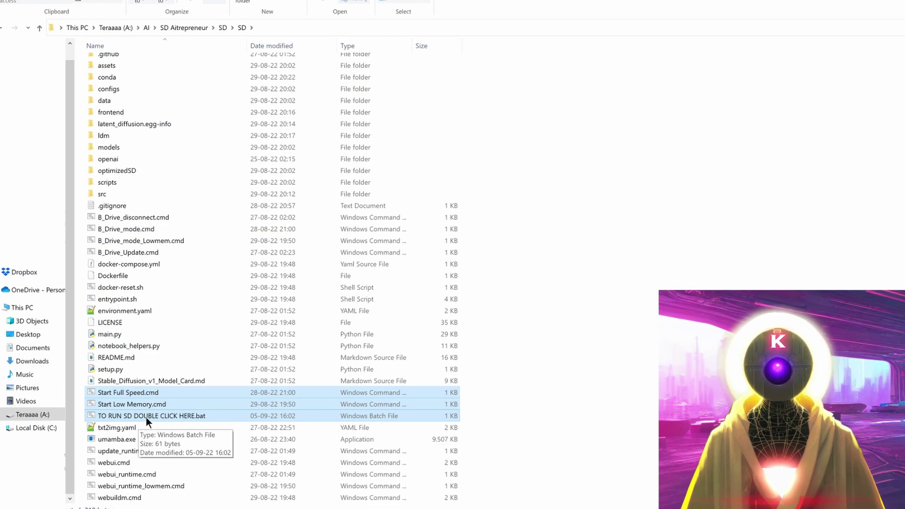
click(166, 417)
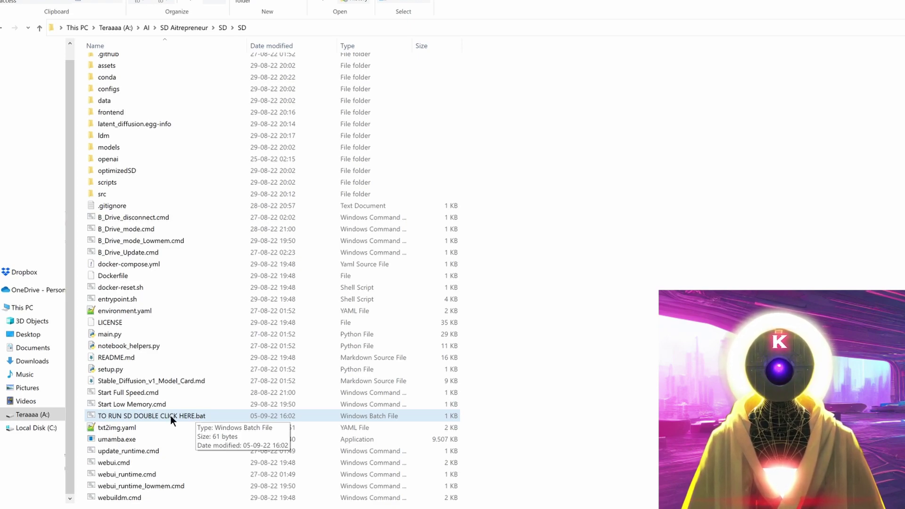
double_click(171, 415)
- Run 'conda env create -f environment.yaml', which reports the ldm environment already exists
text(conda env create -f environment.yaml)
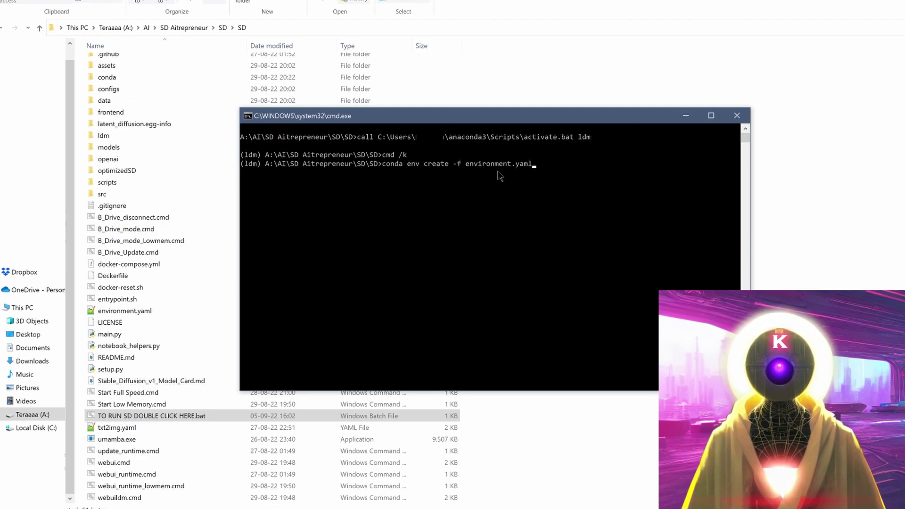
key(Return)
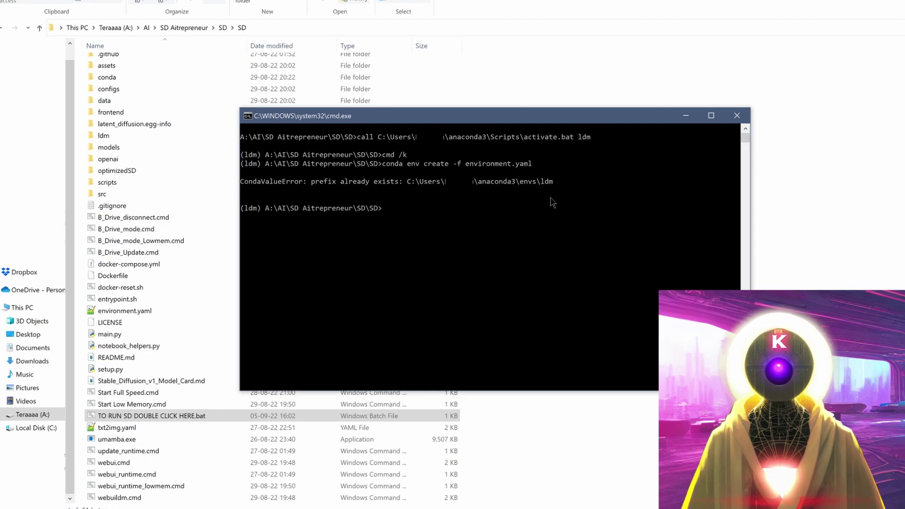
click(138, 394)
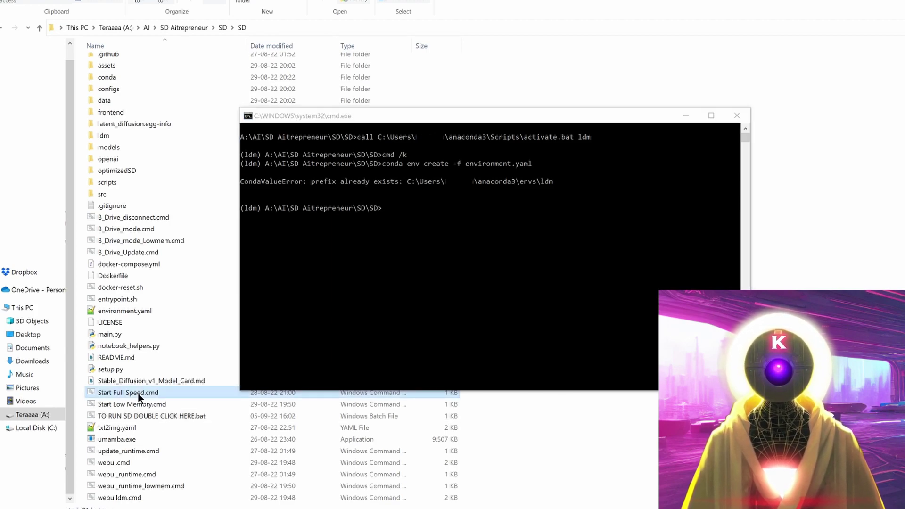
drag(139, 395, 407, 350)
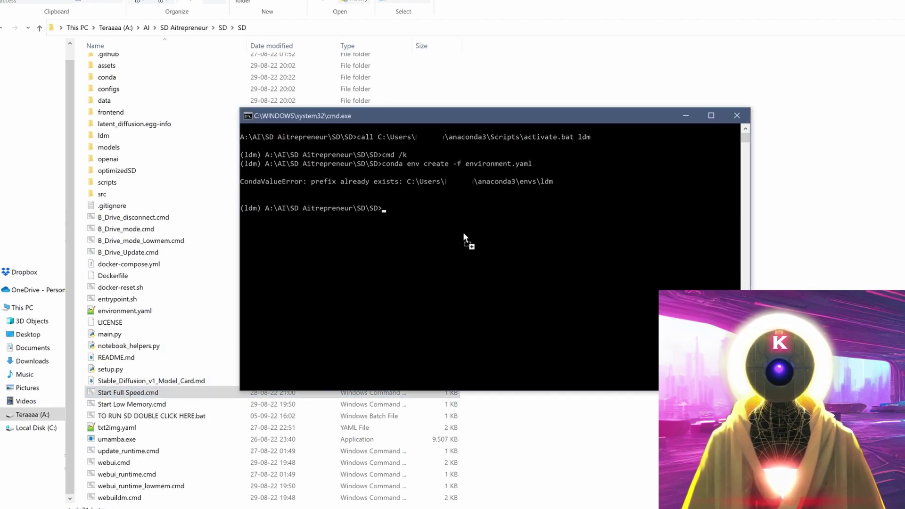
drag(462, 231, 462, 236)
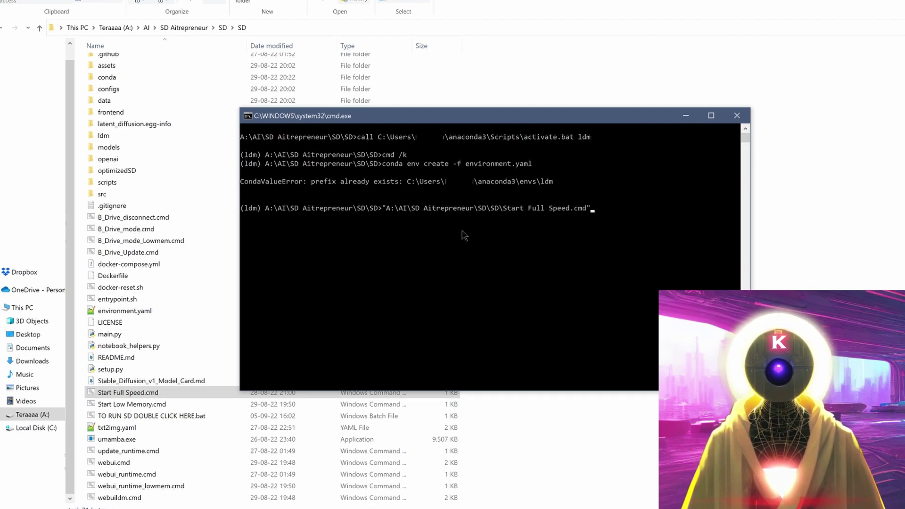
key(Return)
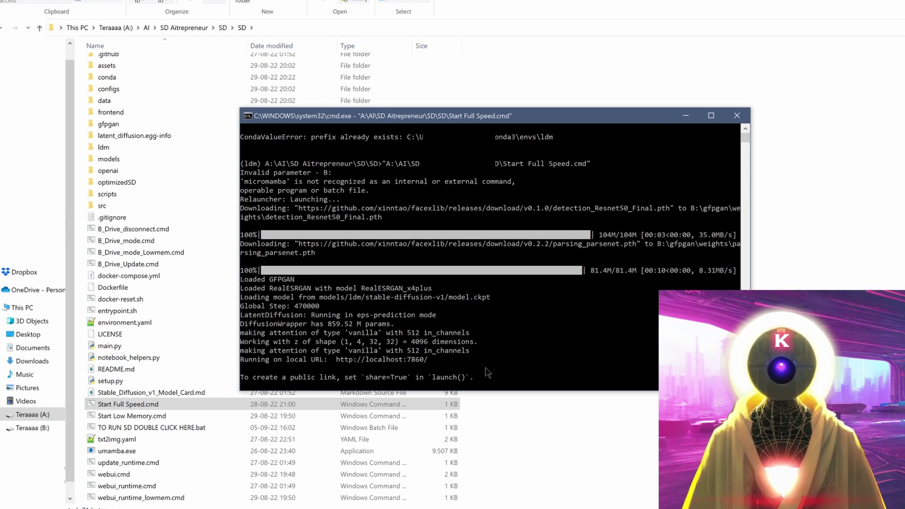
double_click(351, 360)
right_click(350, 363)
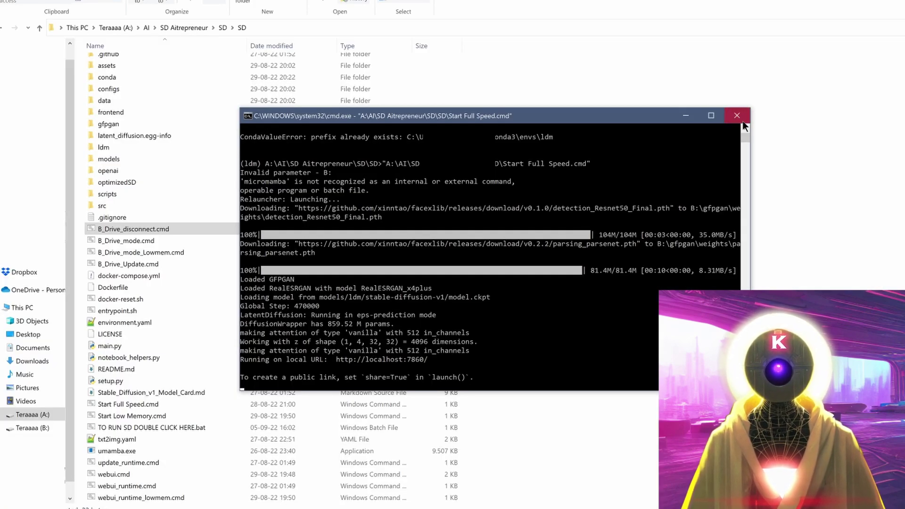
- Close the Command Prompt window running the WebUI server
click(742, 121)
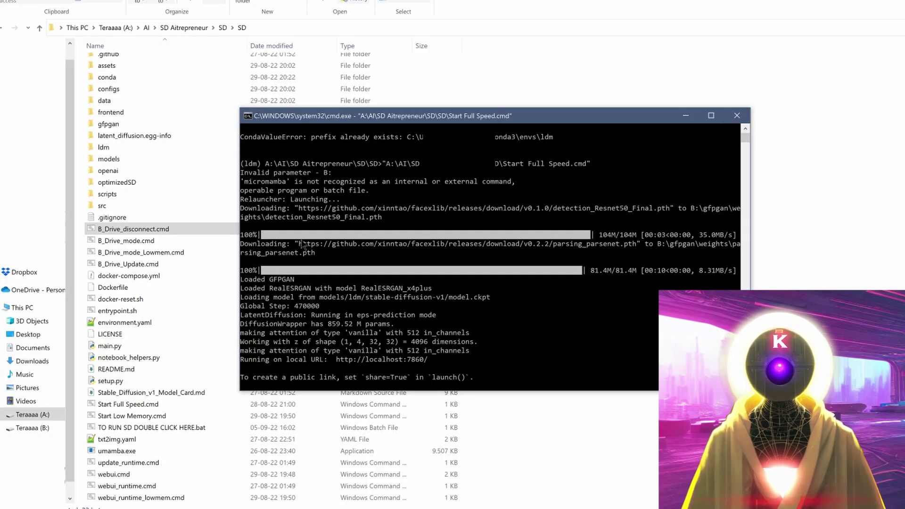